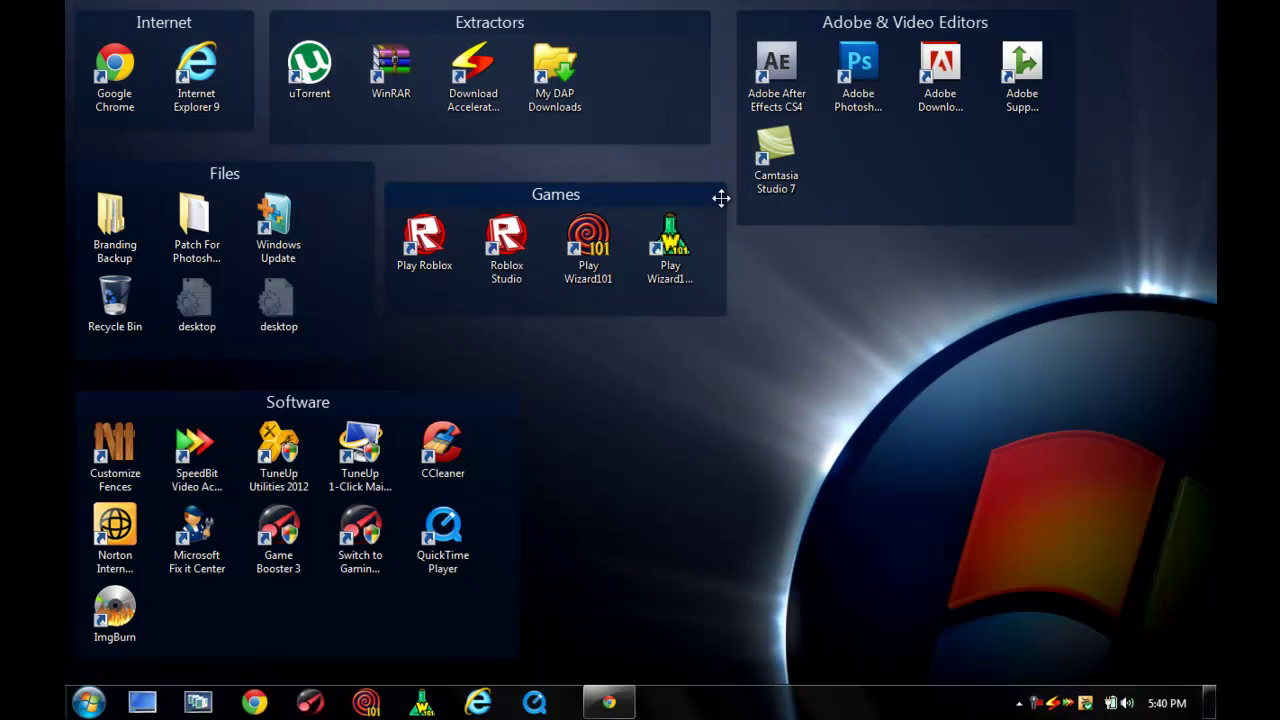
Align the Games group with the top edge of the Files group on the desktop and dismiss the Norton performance alert.
drag(720, 186, 722, 163)
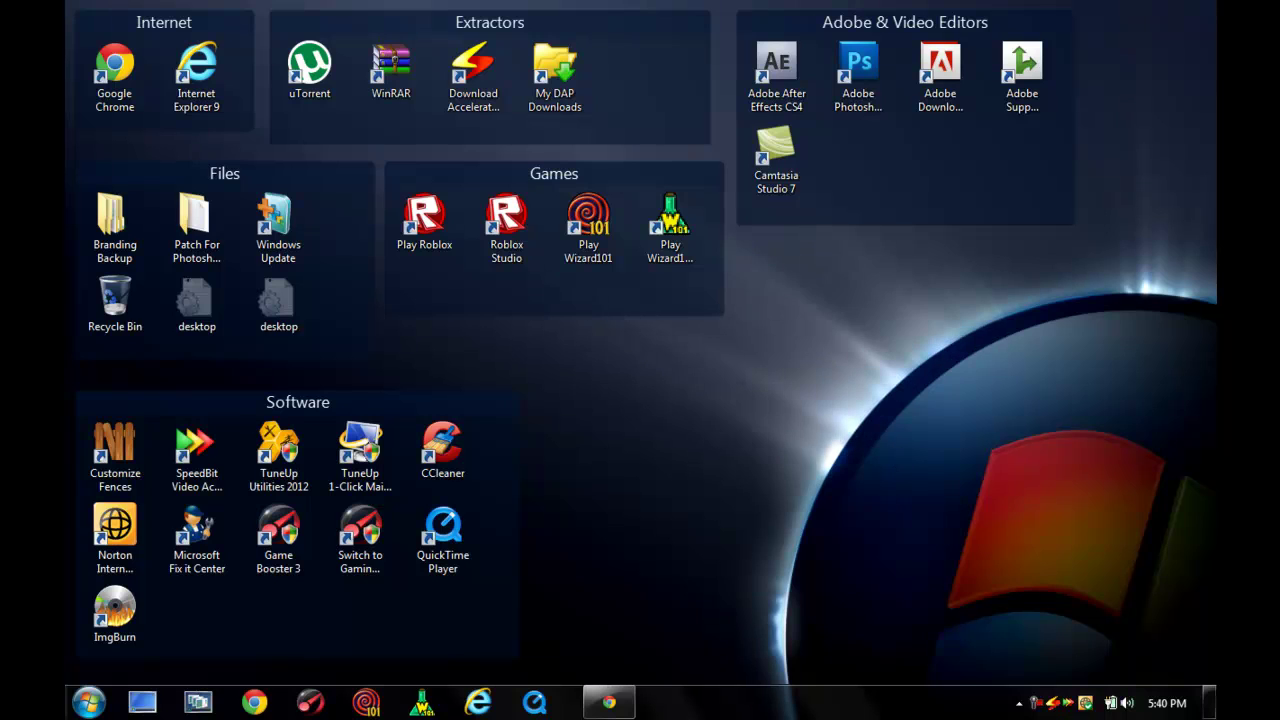
click(776, 65)
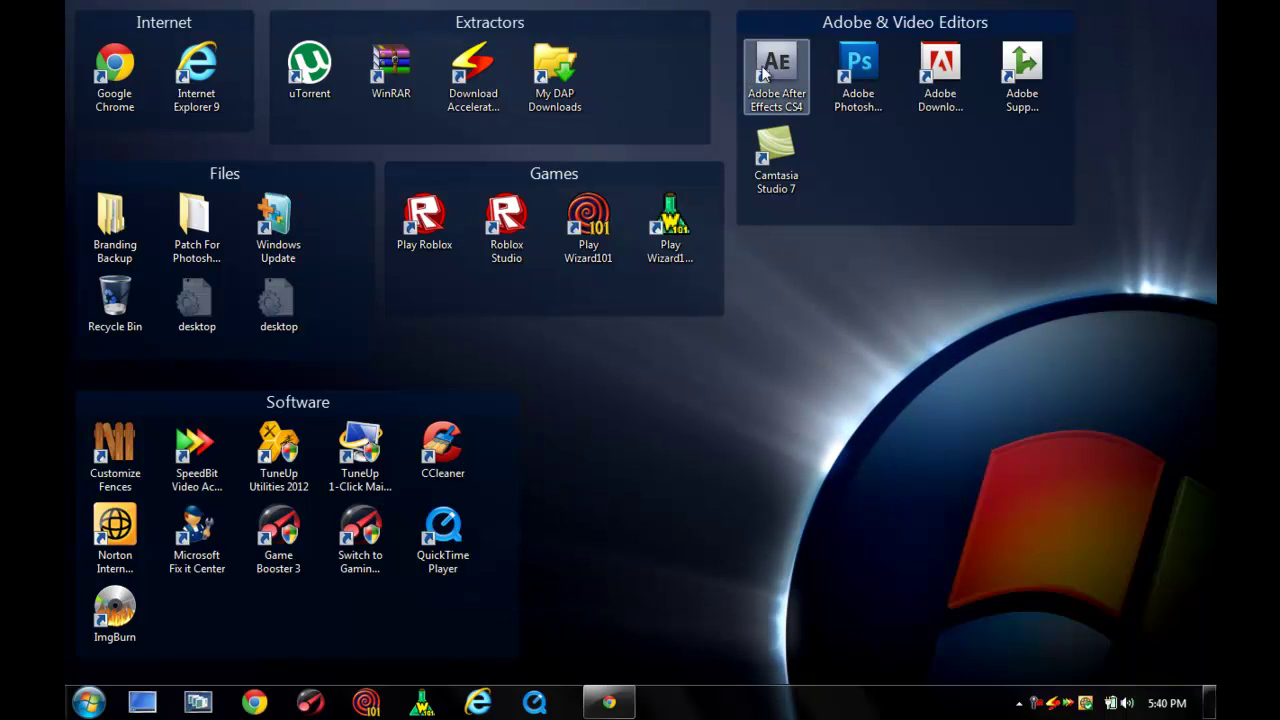
click(820, 172)
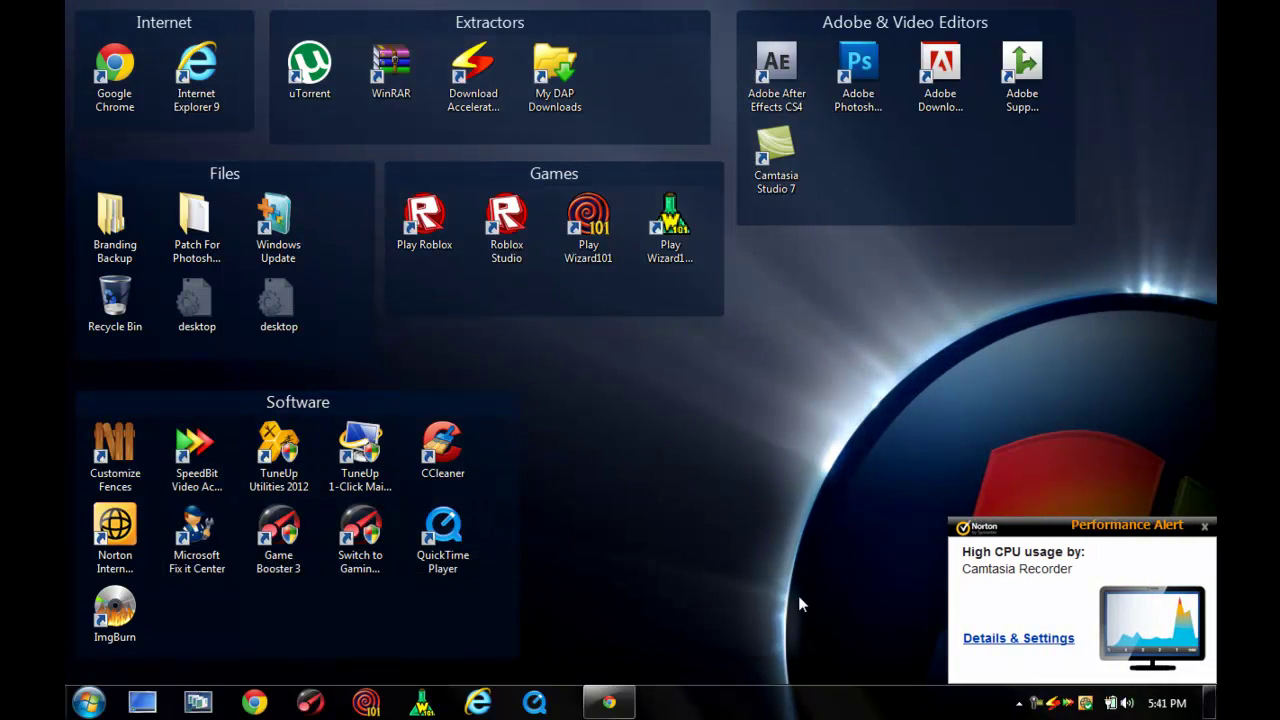
click(1206, 527)
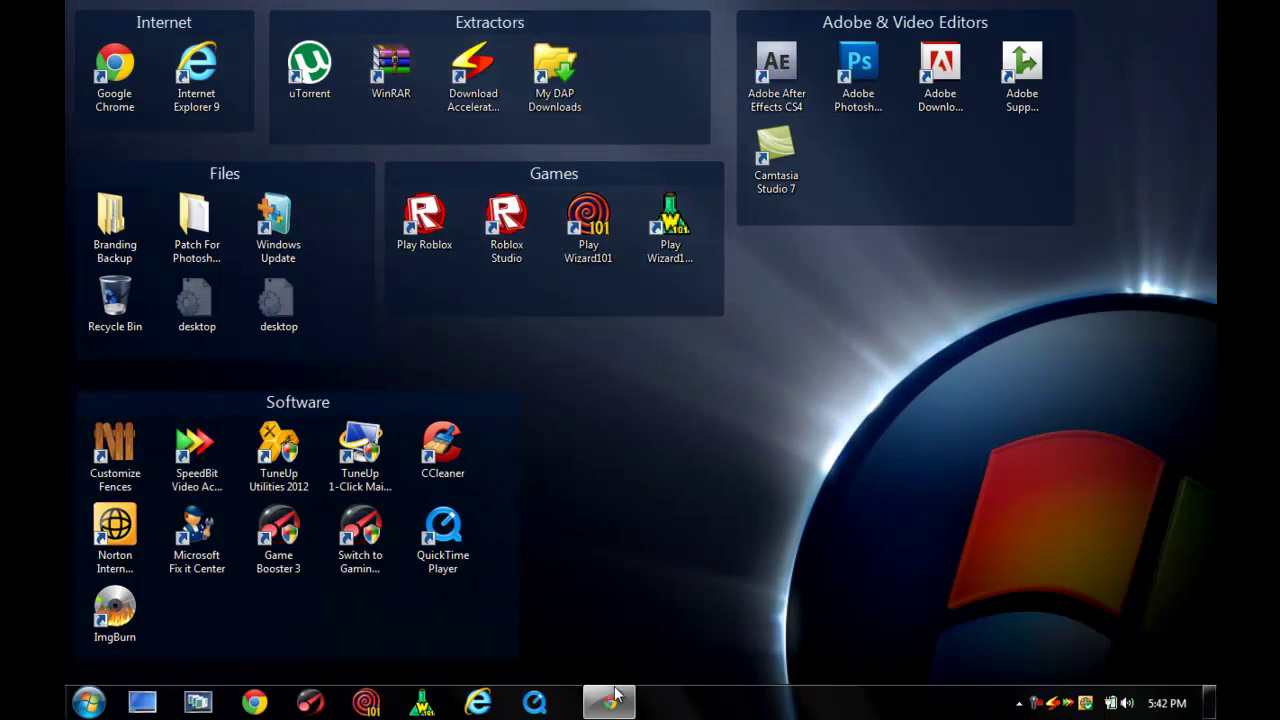
Switch to the open Chrome window and look over the Microsoft Fix it Center Online home page.
mouse_move(611, 706)
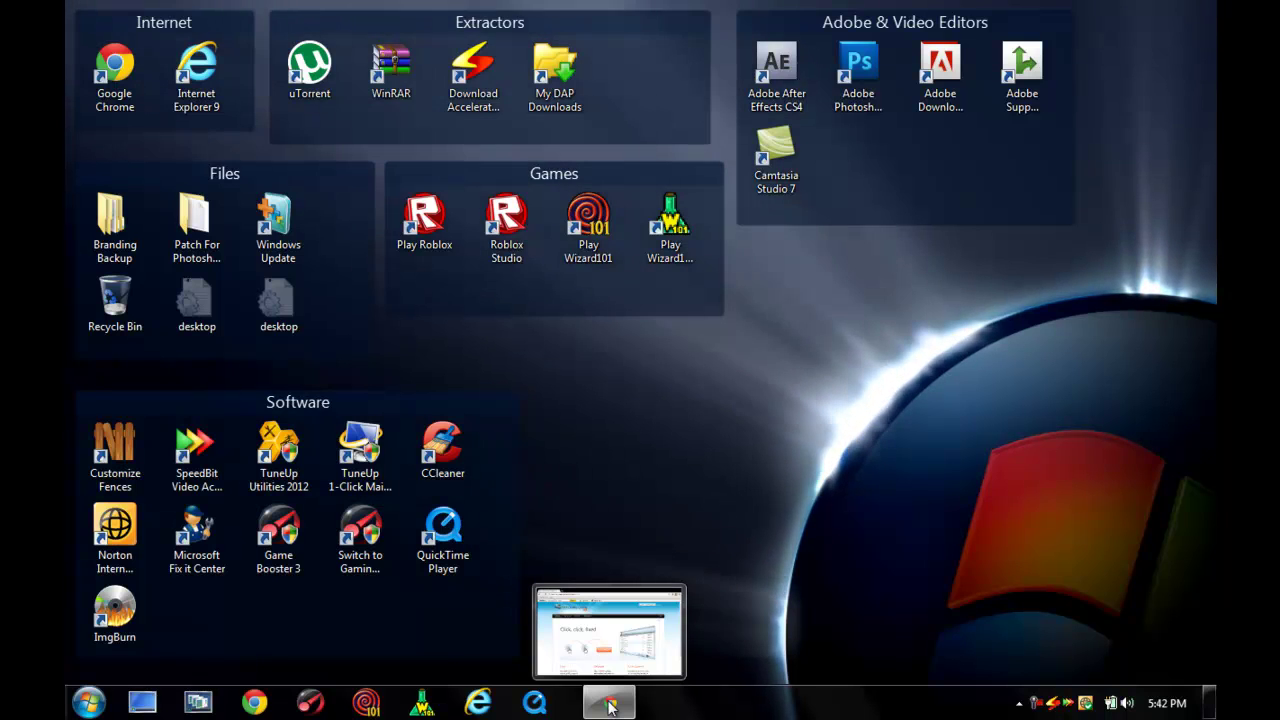
click(610, 704)
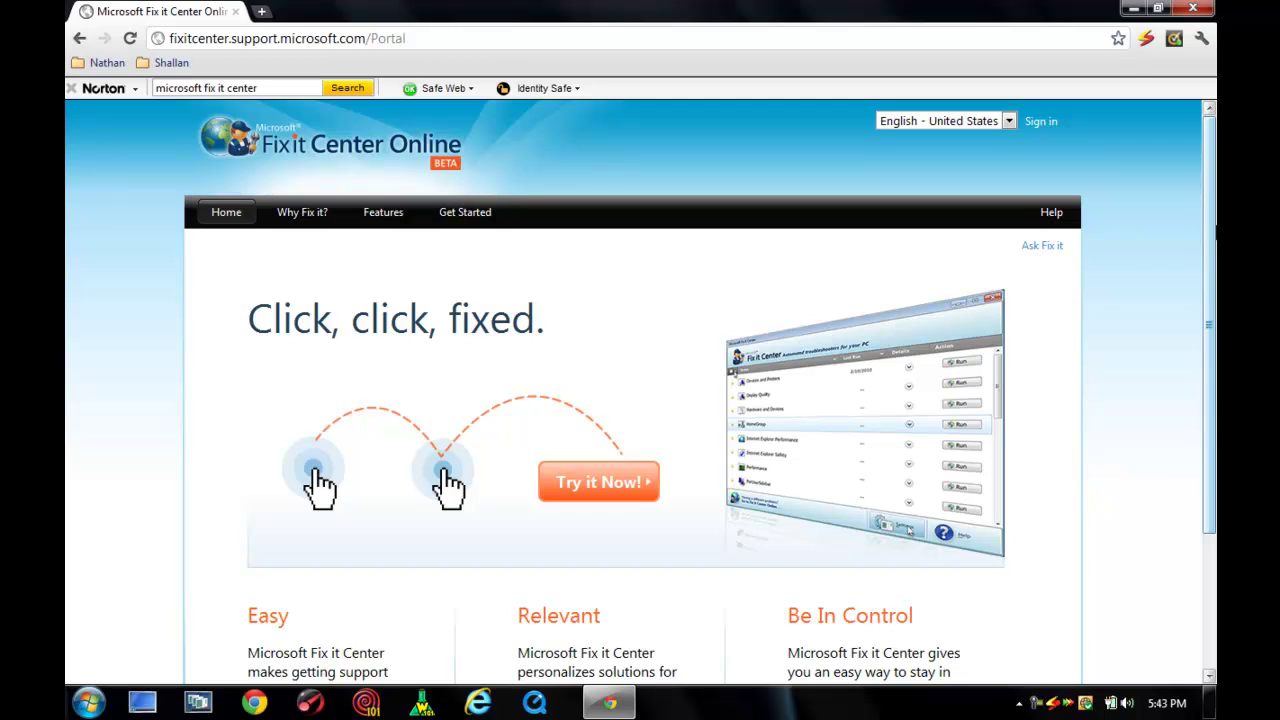
drag(1215, 232, 1172, 209)
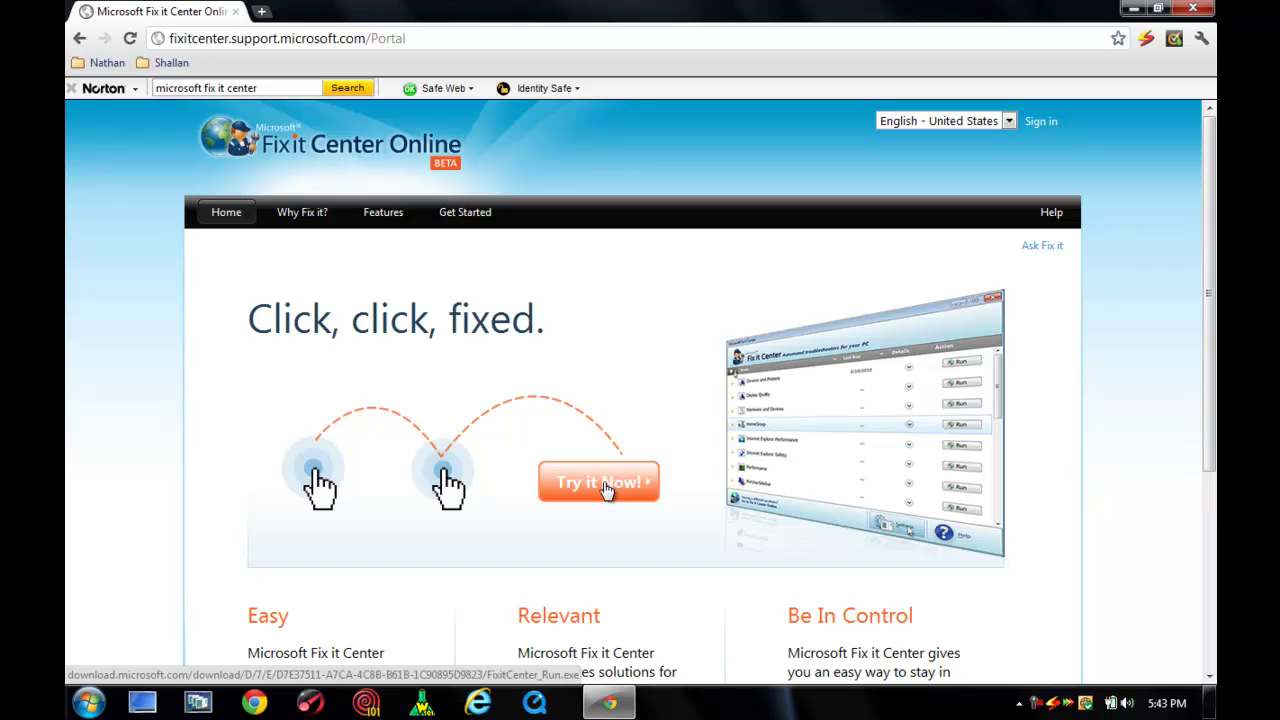
Try the FixitCenter_Run.exe download from the Fix it Center Online page, cancel it and close the browser.
click(605, 487)
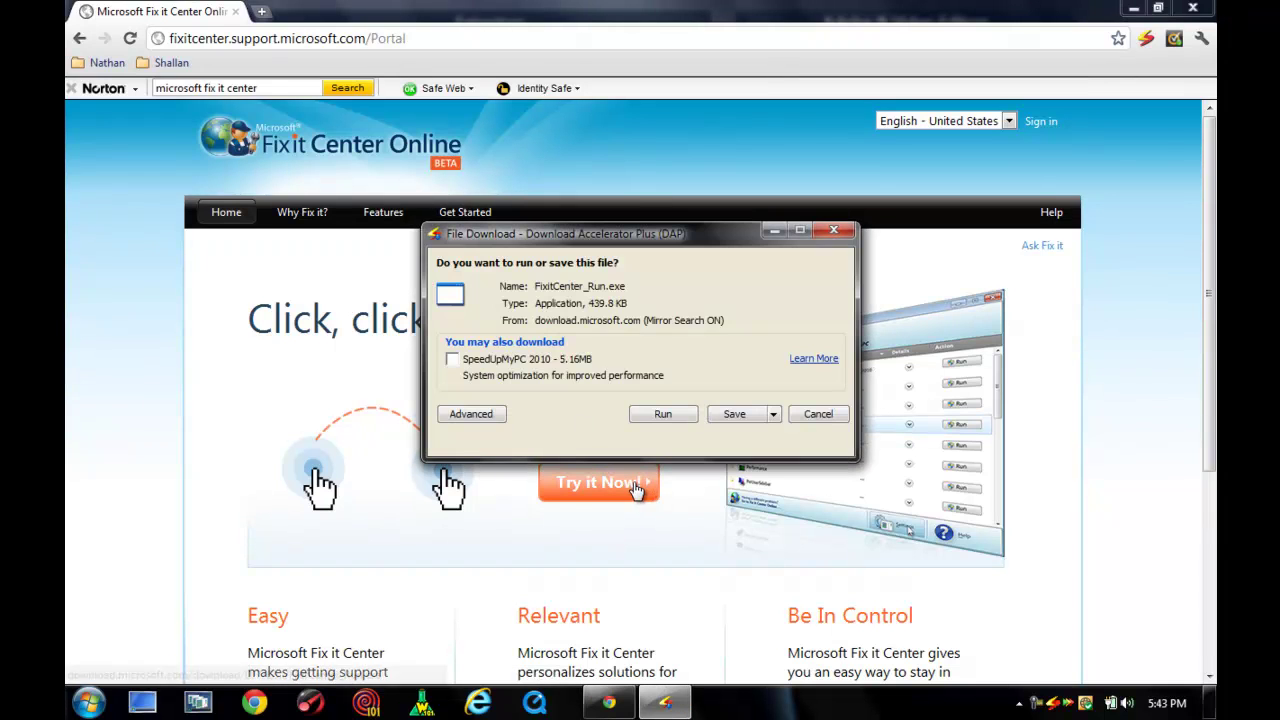
click(816, 414)
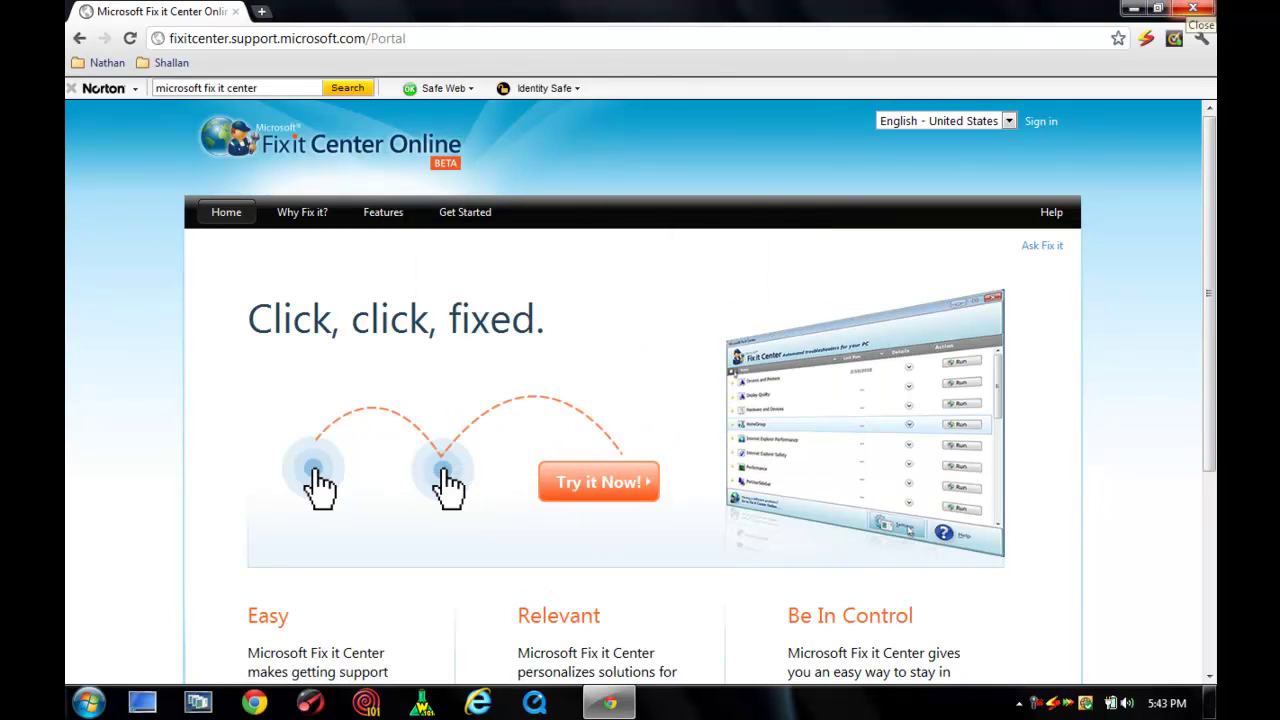
key(alt+F4)
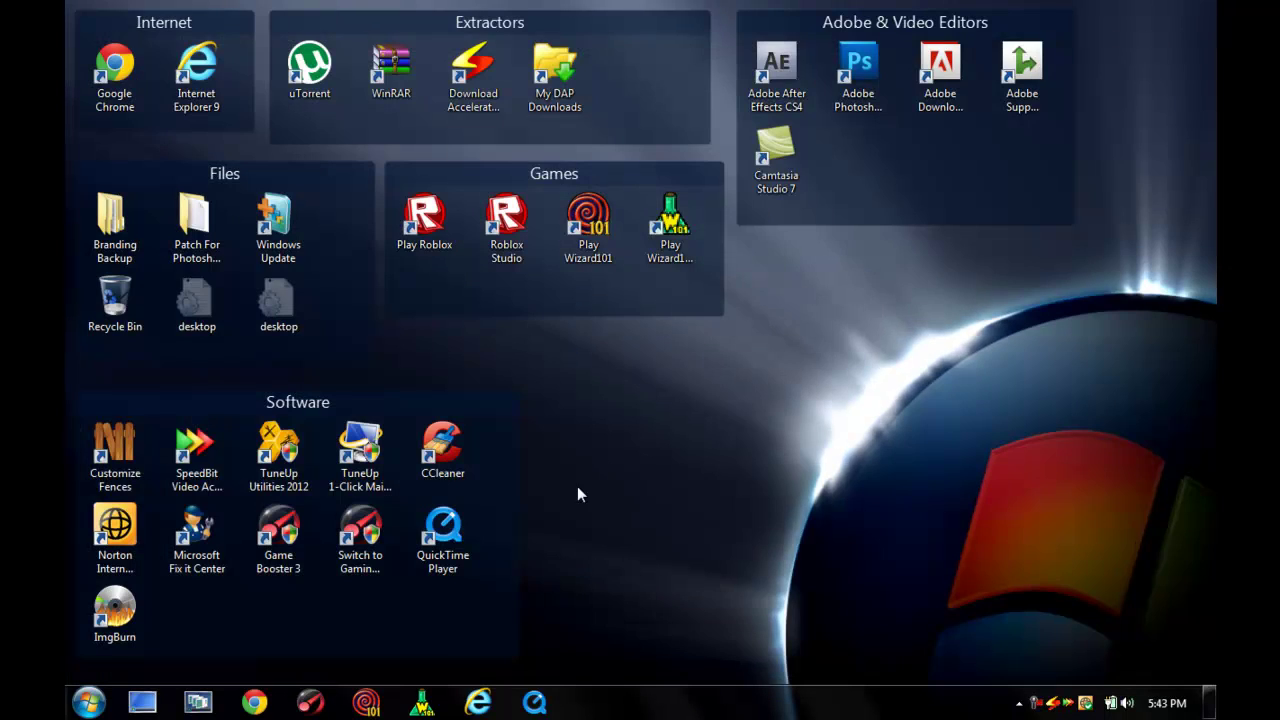
Launch Microsoft Fix it Center from the Software group on the desktop.
click(187, 540)
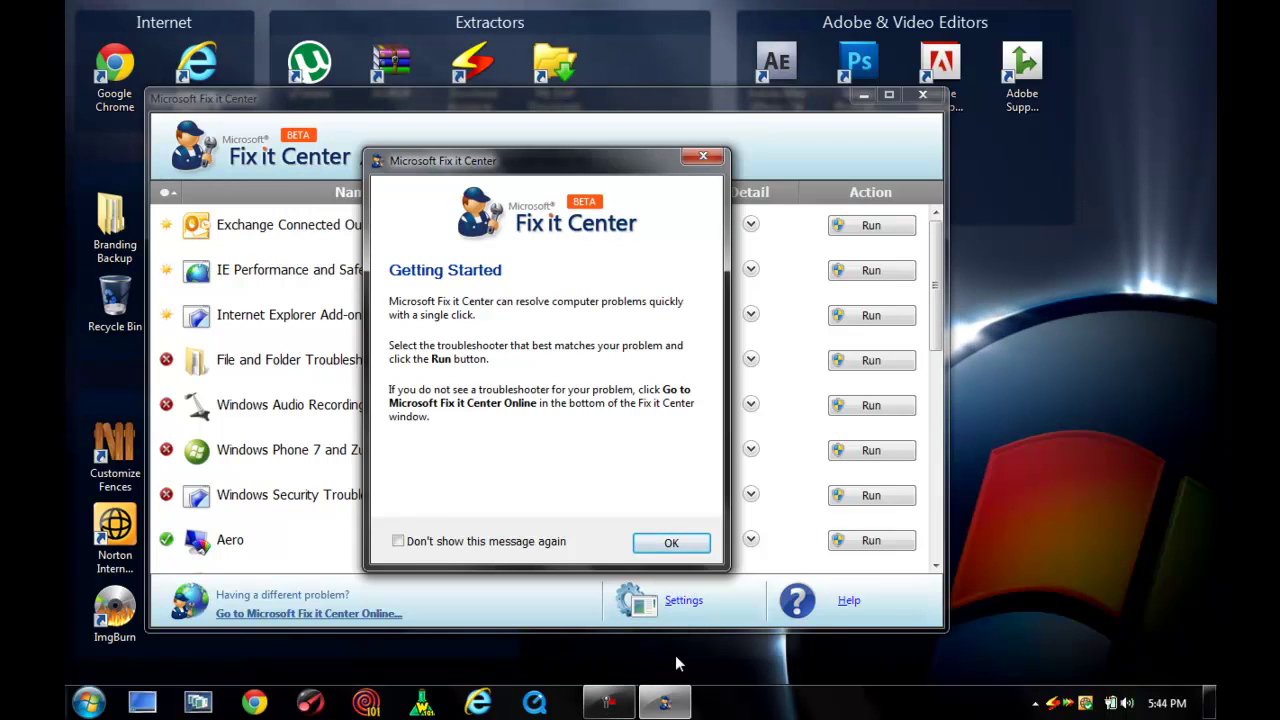
mouse_move(618, 712)
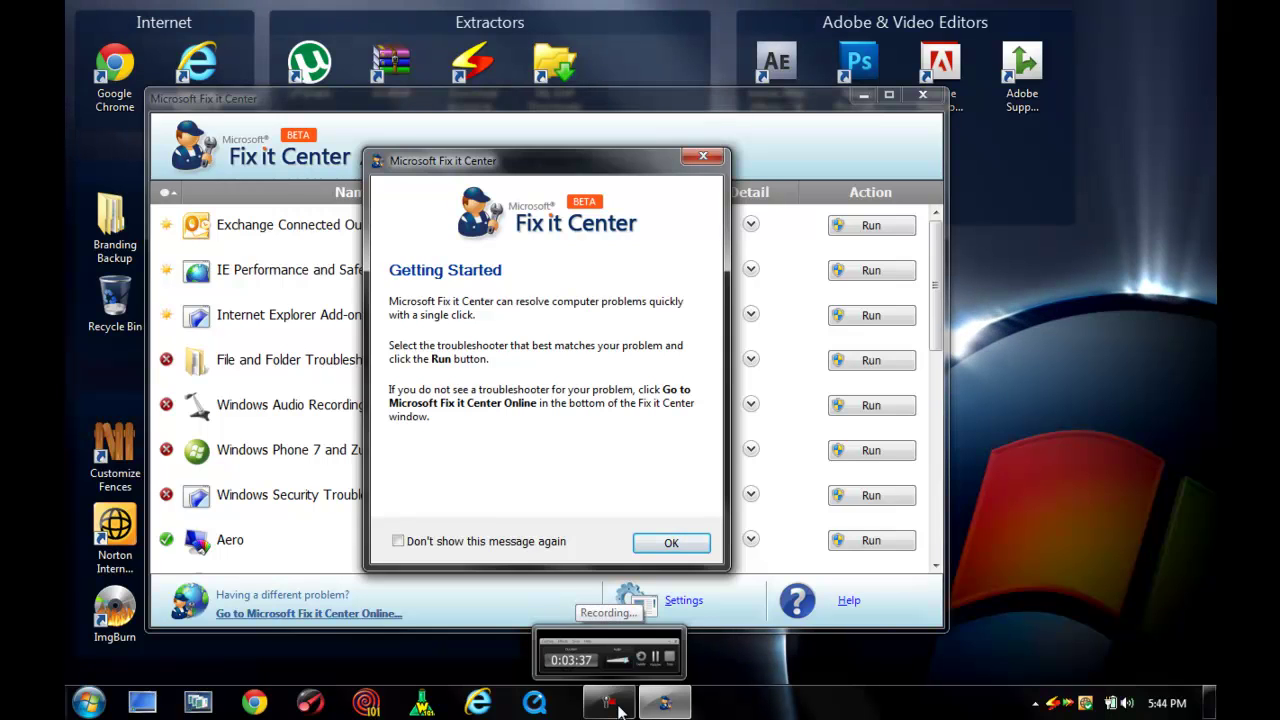
click(618, 712)
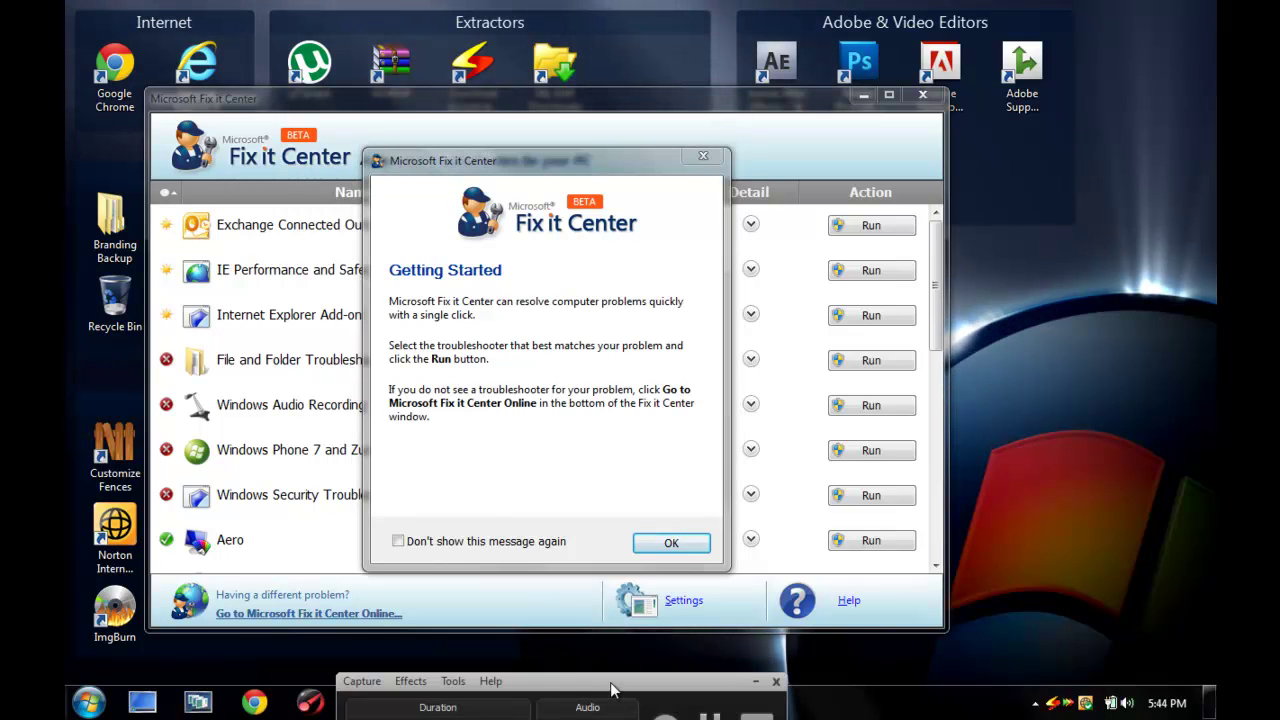
drag(672, 533, 724, 530)
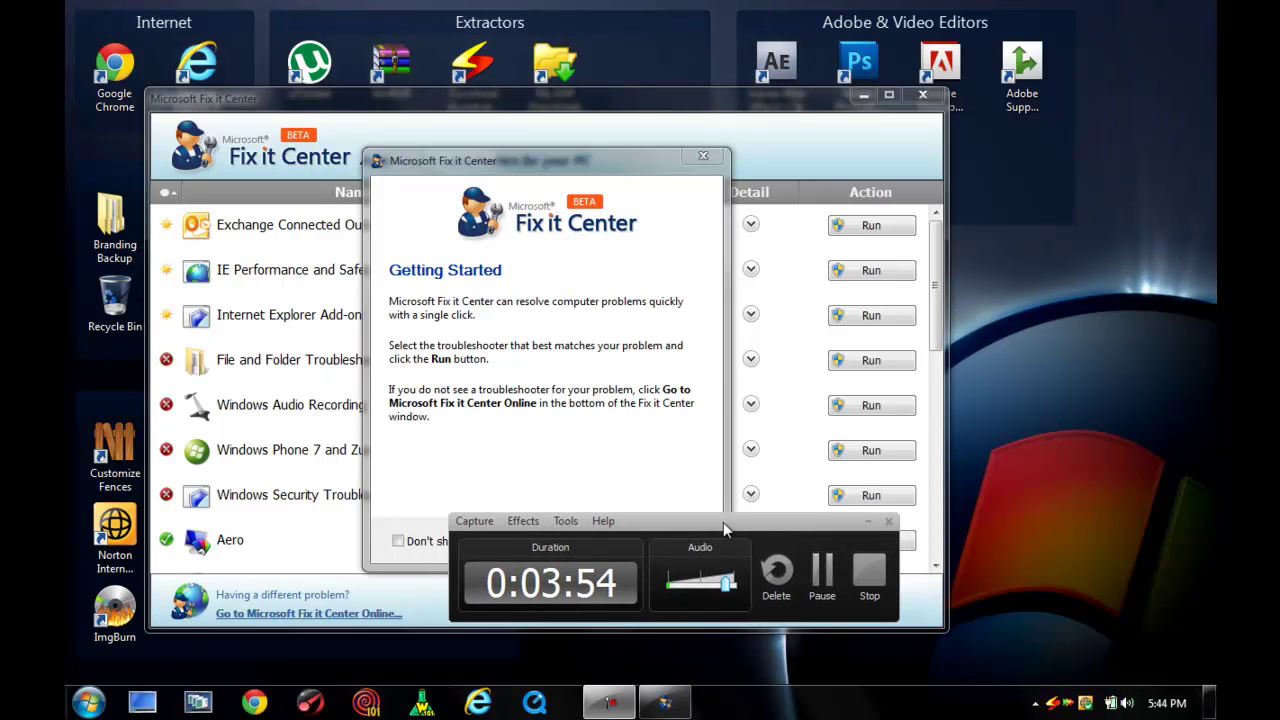
click(869, 521)
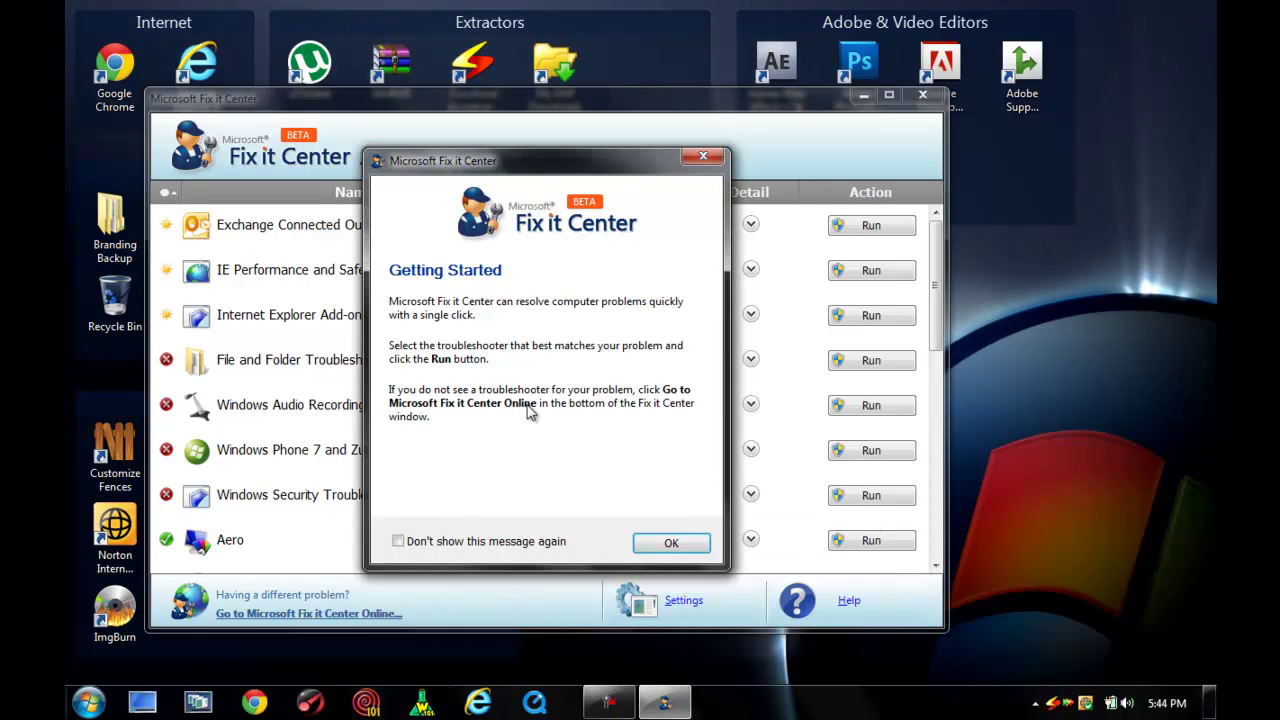
Move the Getting Started message aside, opt out of seeing it again and dismiss it.
drag(548, 158, 935, 136)
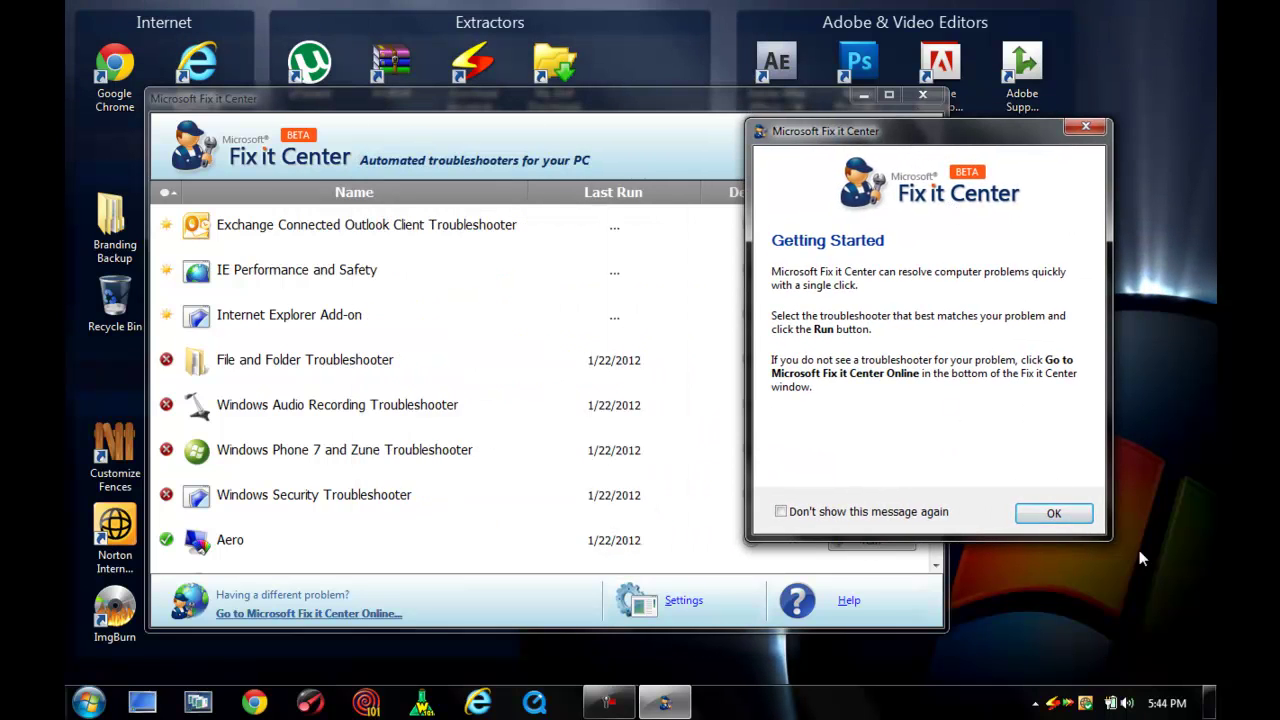
click(821, 515)
click(1055, 515)
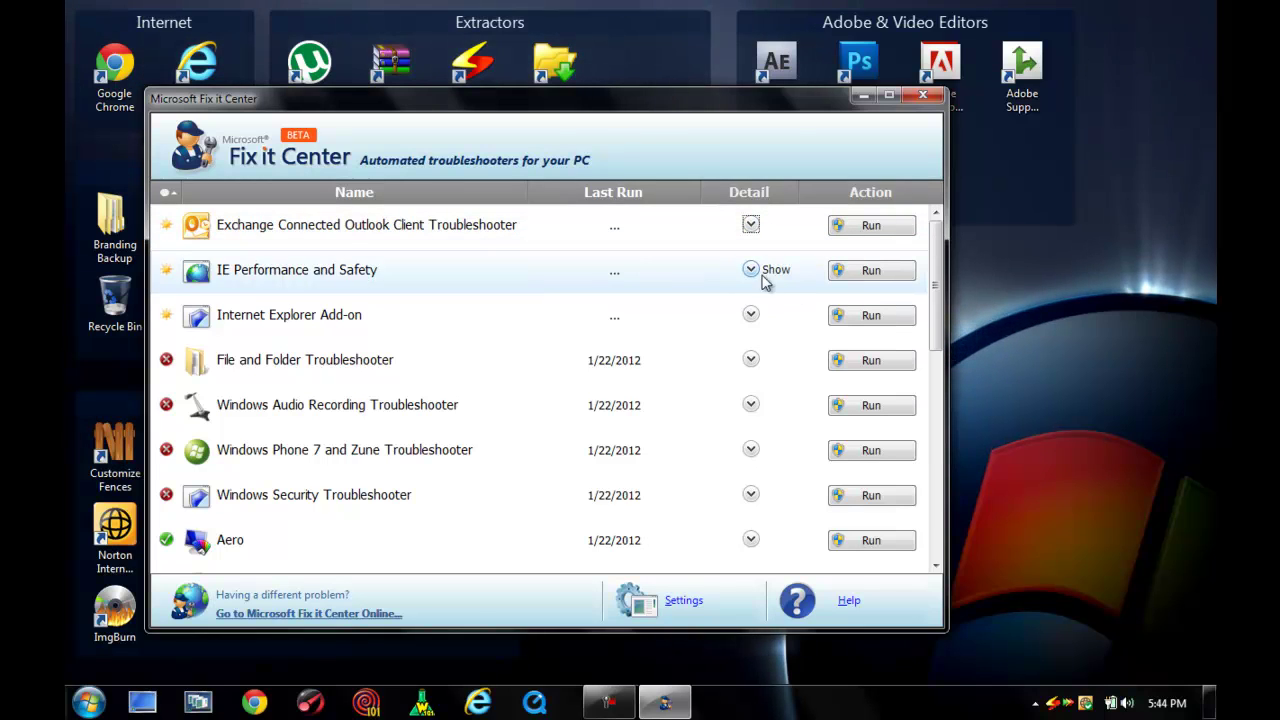
Examine the details and last run results of the Aero and Codec Crashes troubleshooters, collapsing each one again.
drag(945, 360, 915, 250)
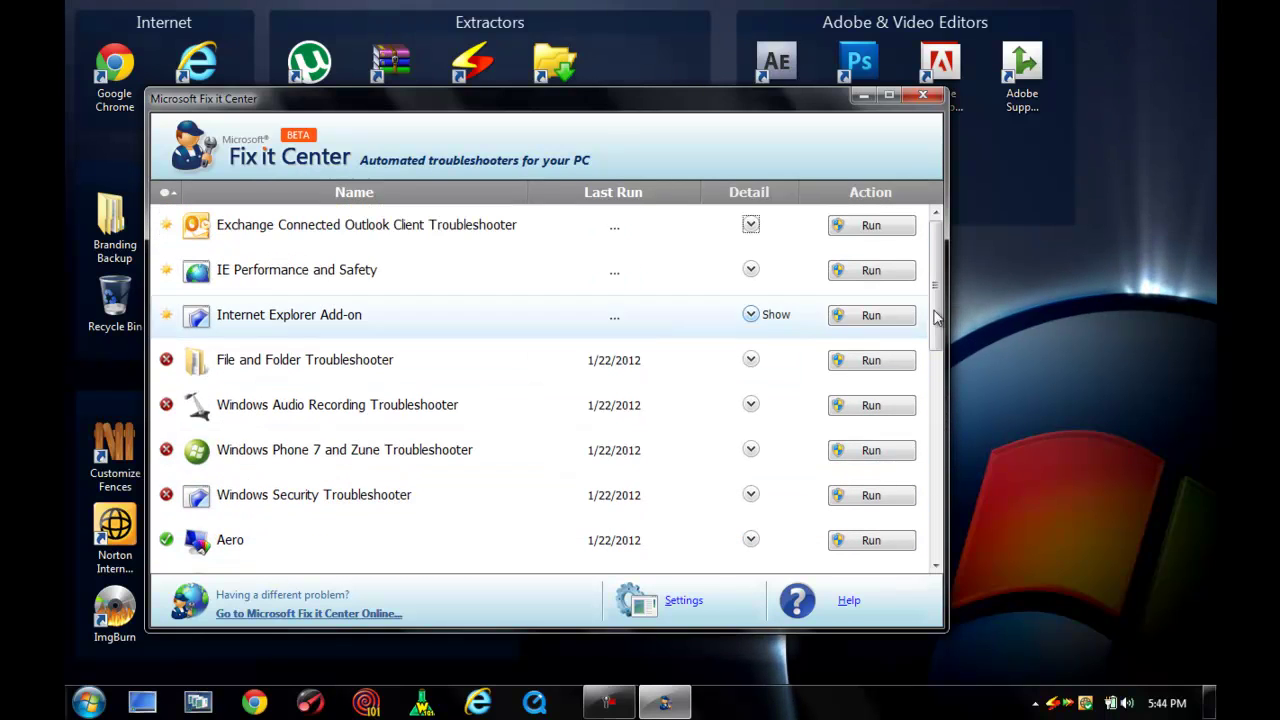
scroll(937, 330, down, 1)
scroll(937, 330, down, 2)
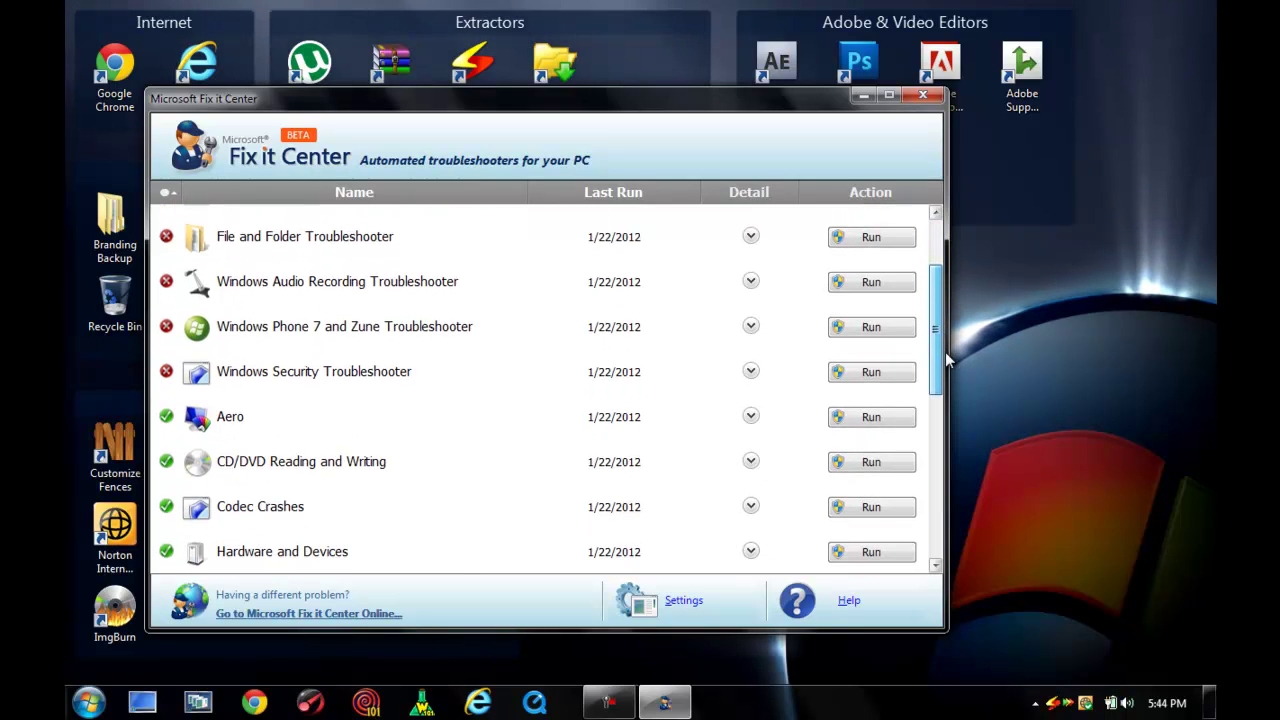
click(750, 417)
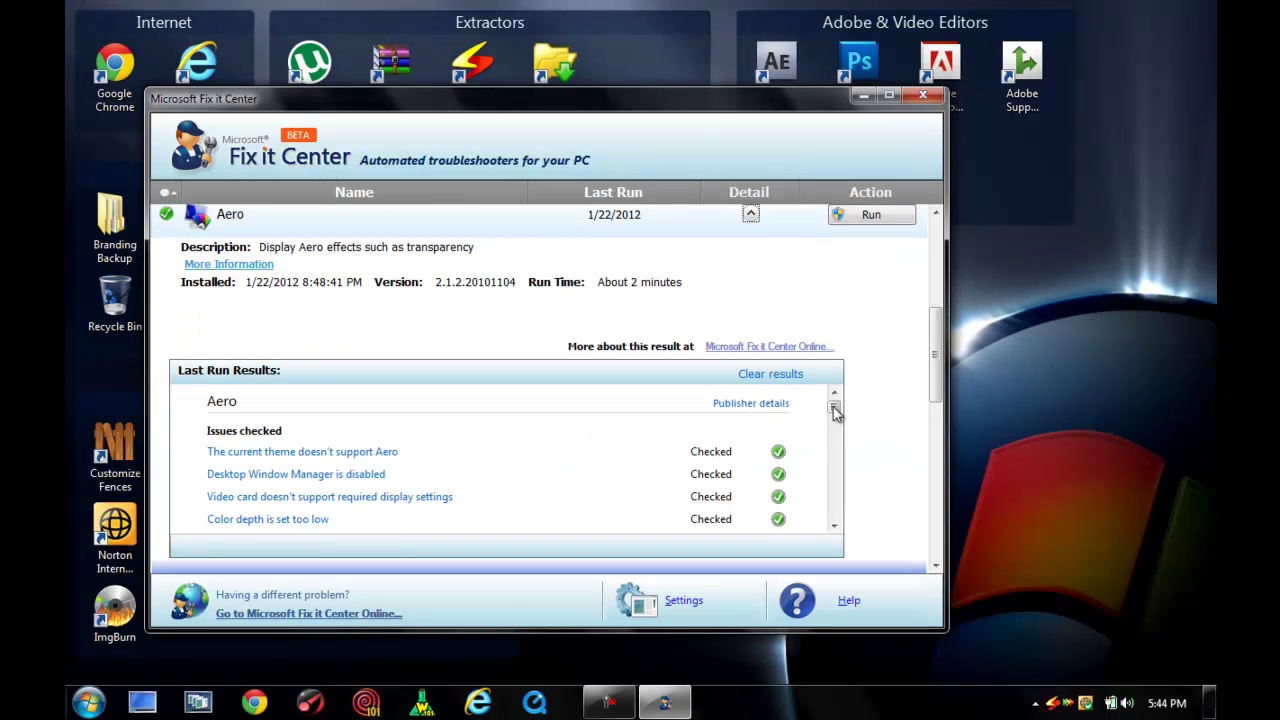
drag(835, 410, 837, 514)
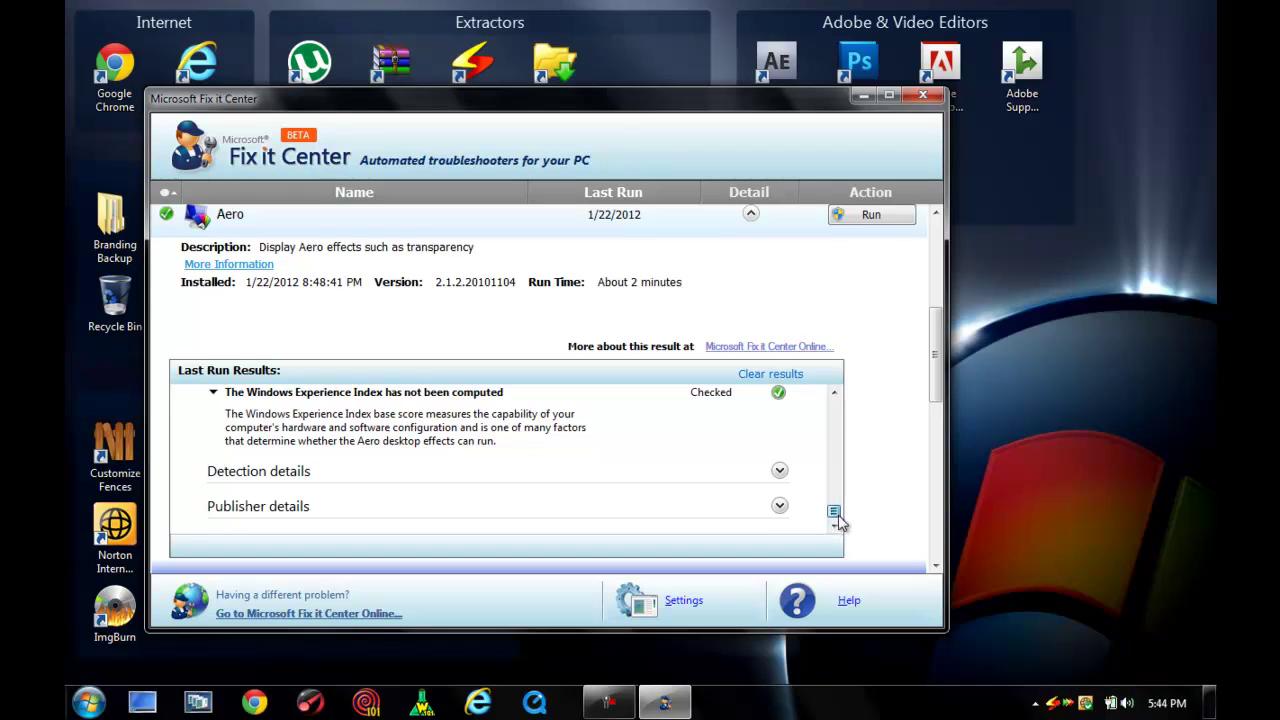
click(752, 214)
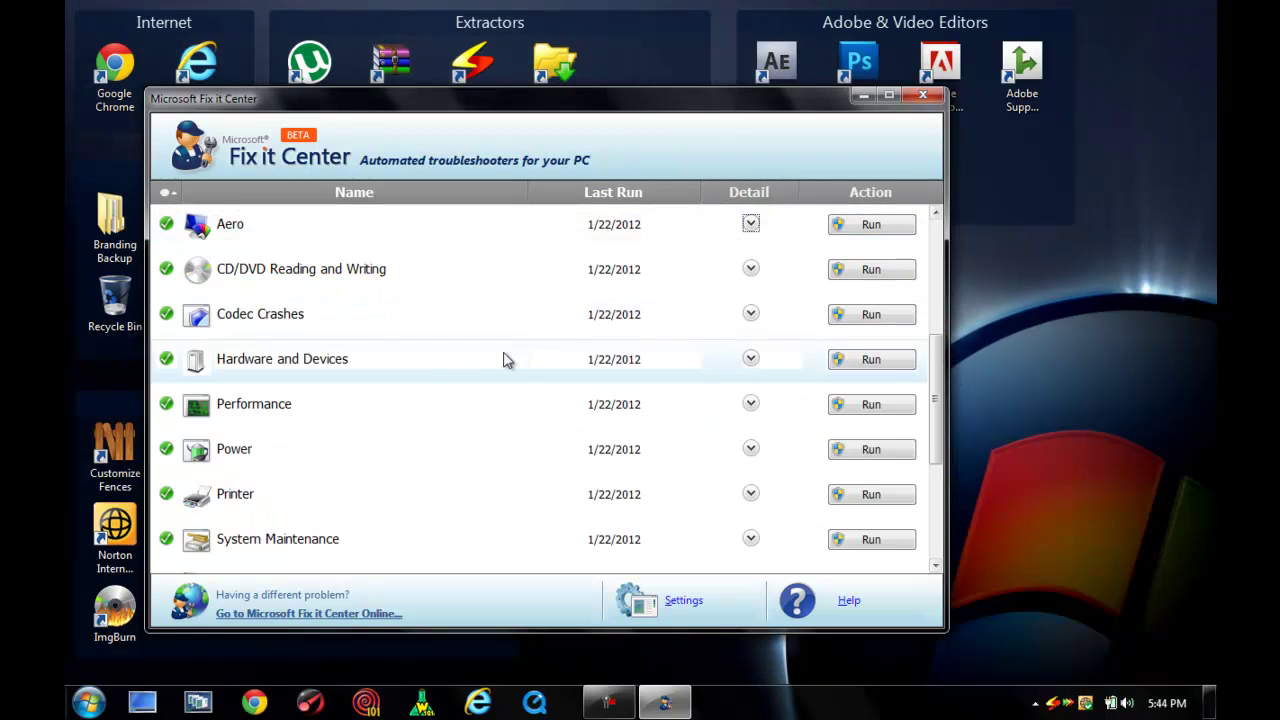
click(751, 315)
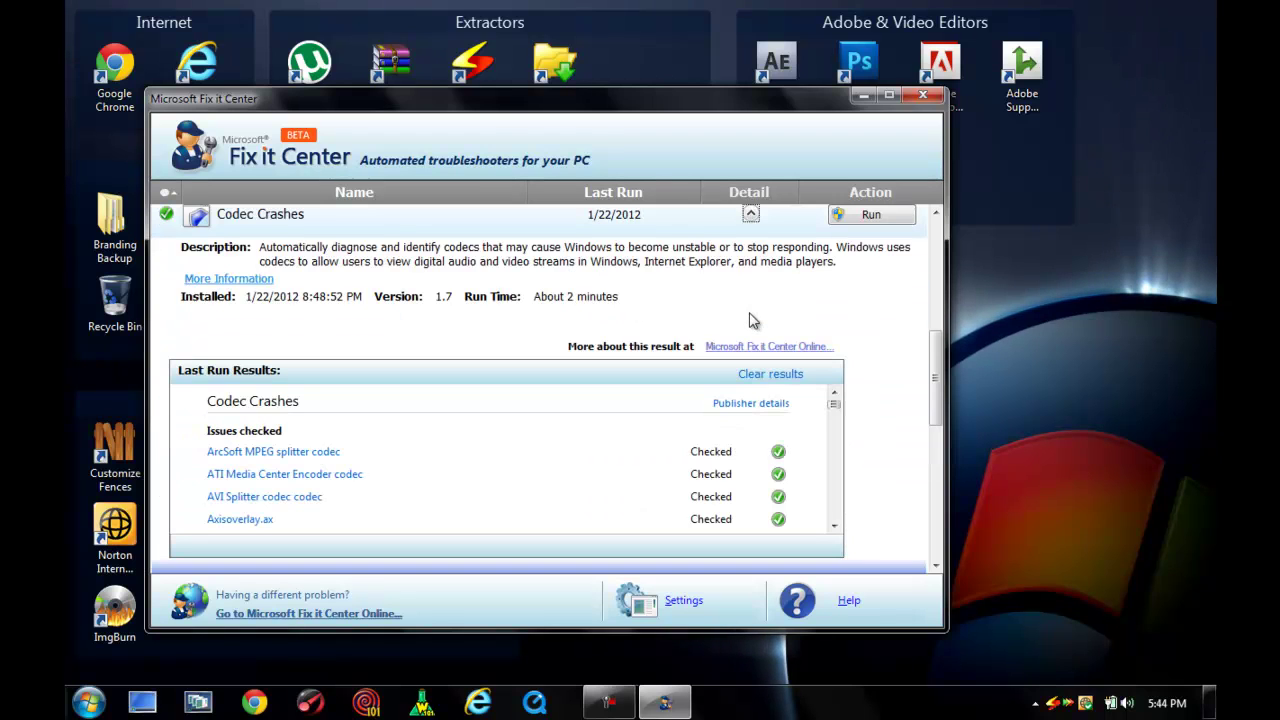
click(751, 216)
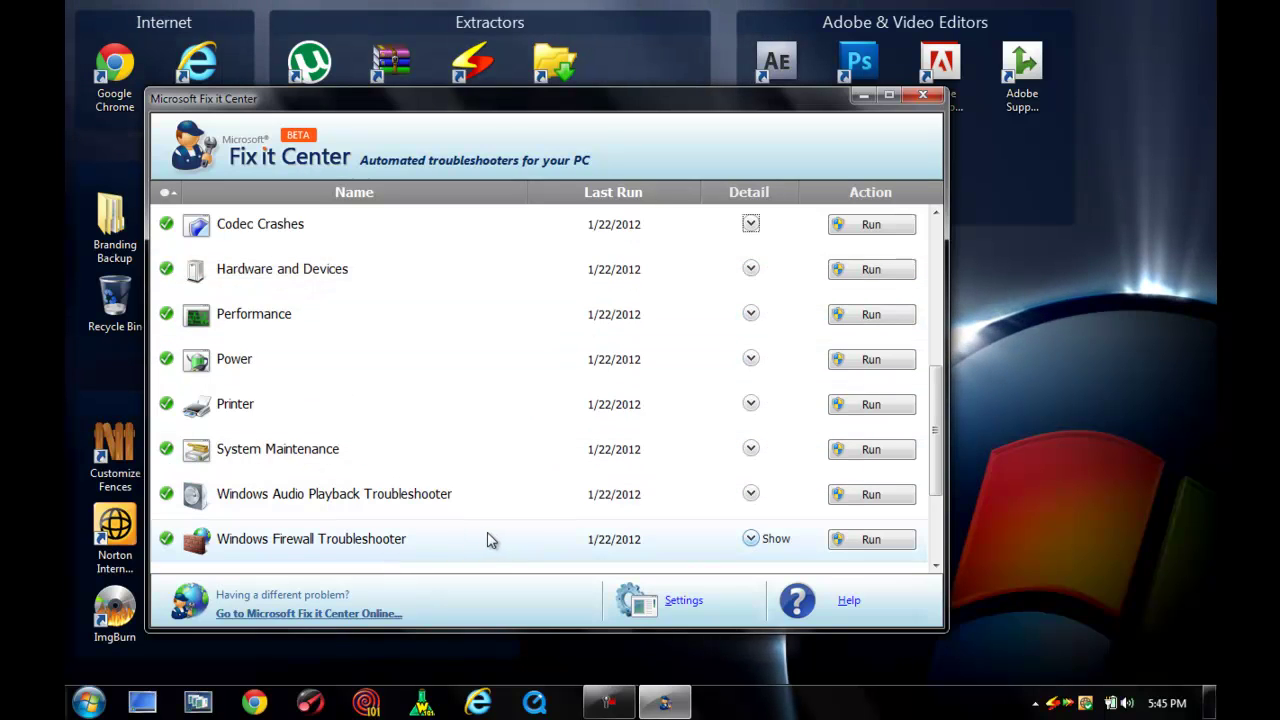
Examine the Windows Update troubleshooter's last run results, checking the issues found and their repair status.
drag(933, 414, 937, 490)
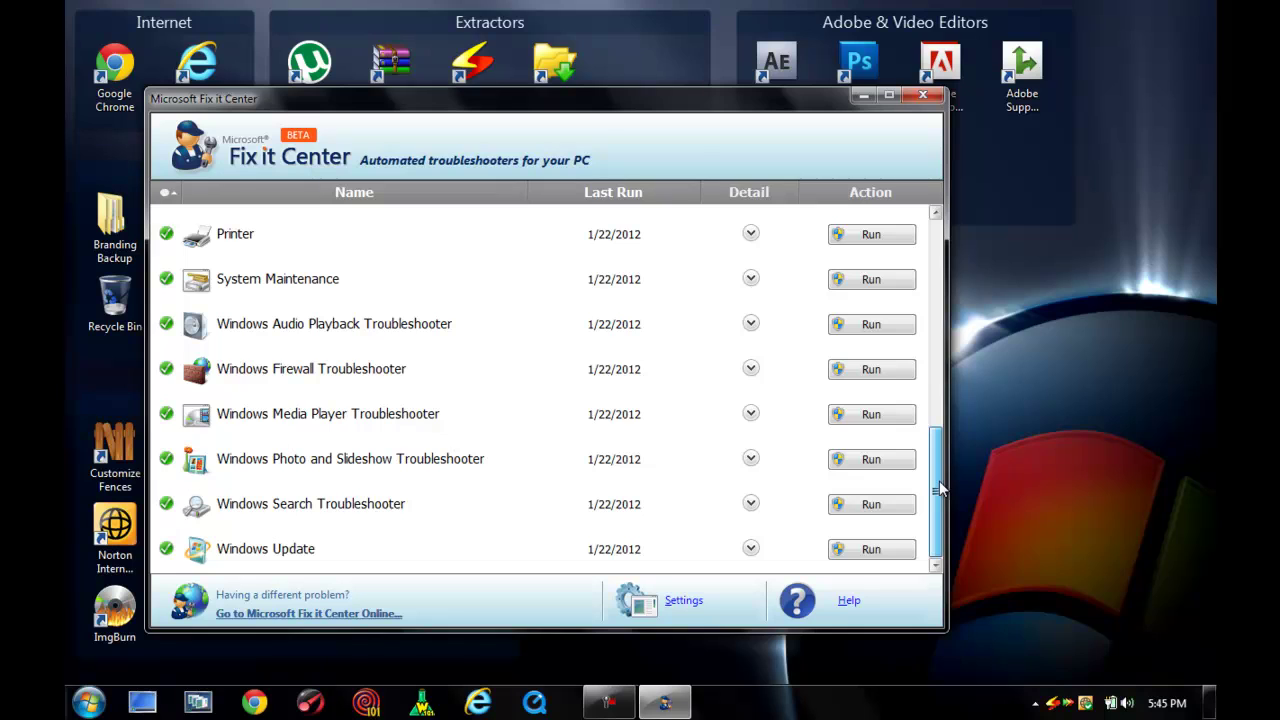
click(751, 549)
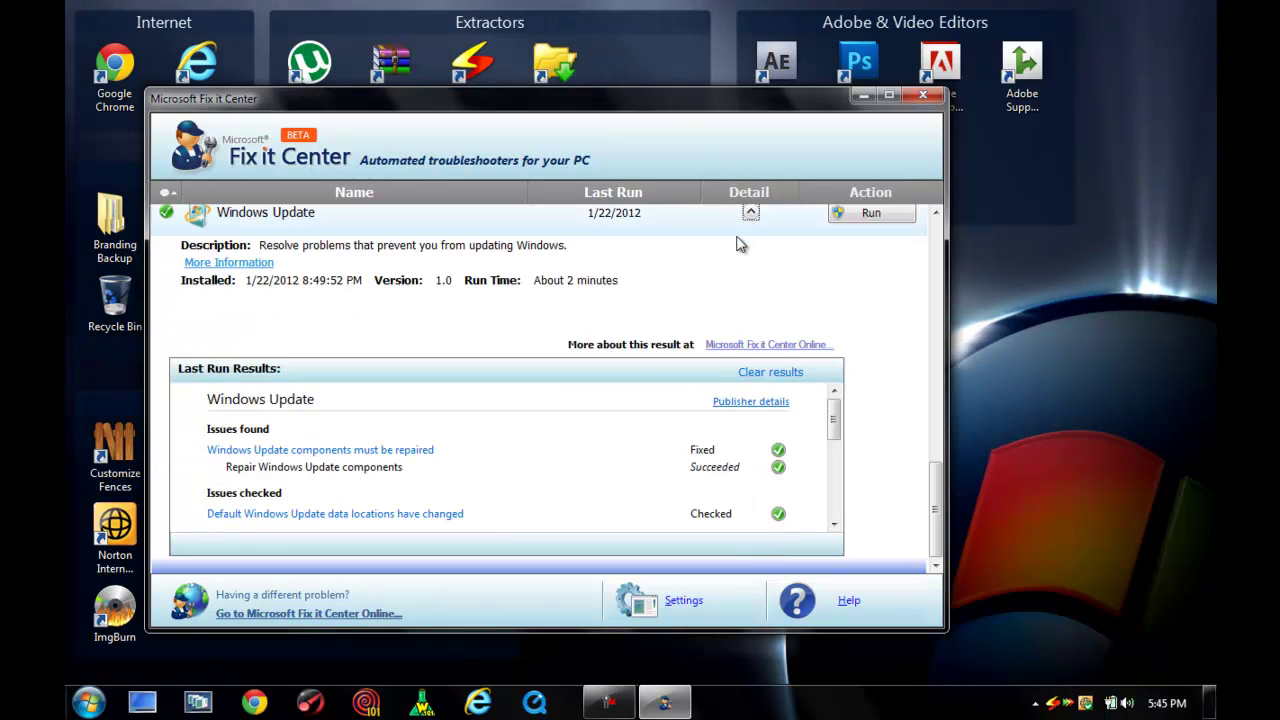
drag(347, 476, 380, 472)
click(389, 468)
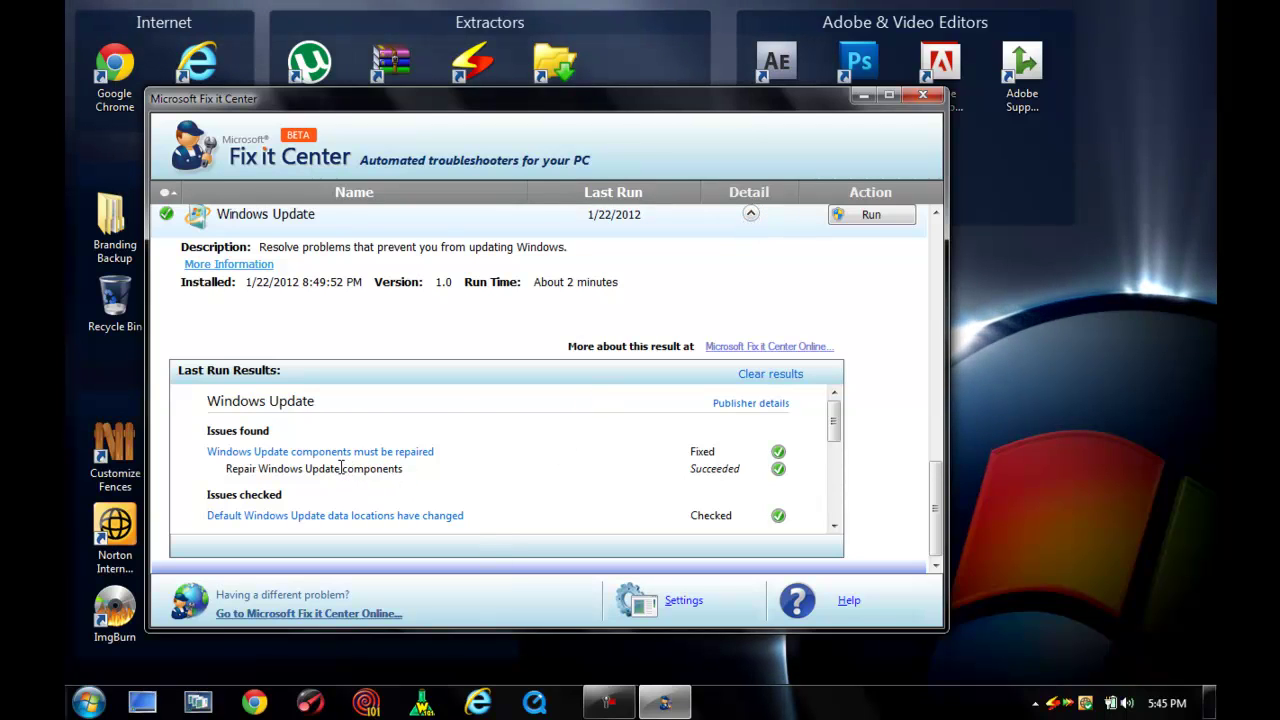
drag(339, 465, 258, 470)
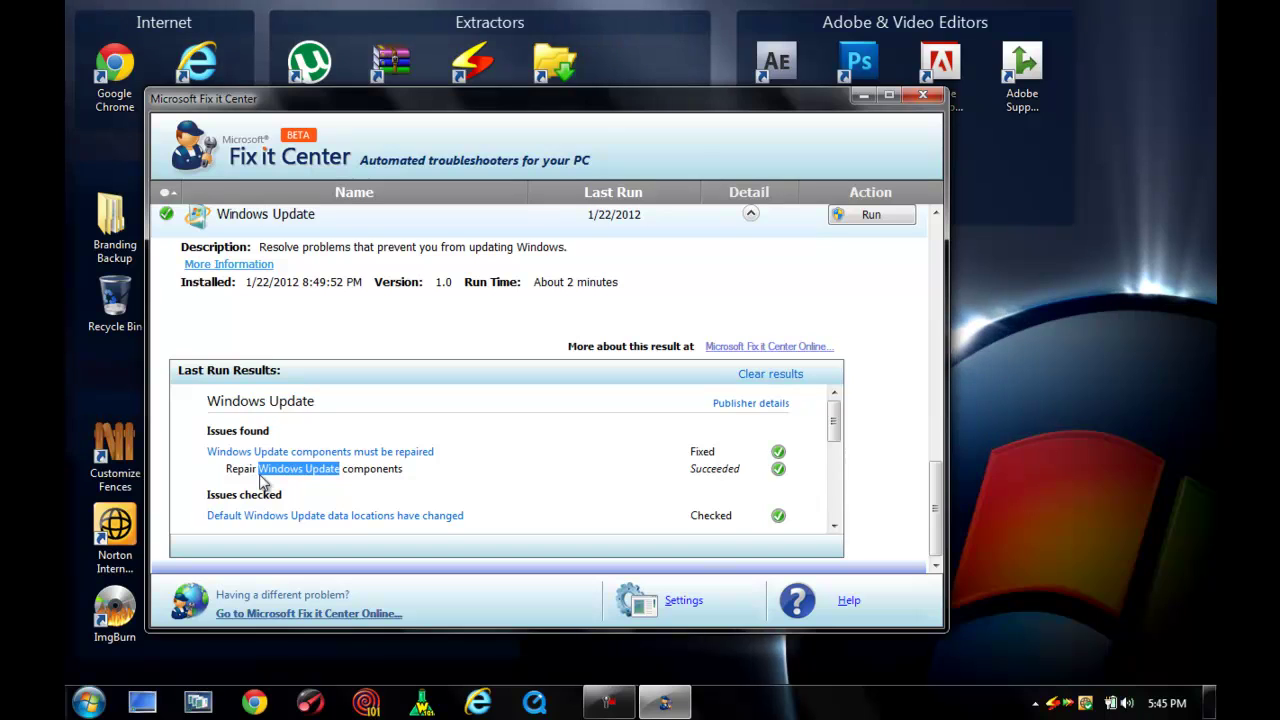
click(405, 468)
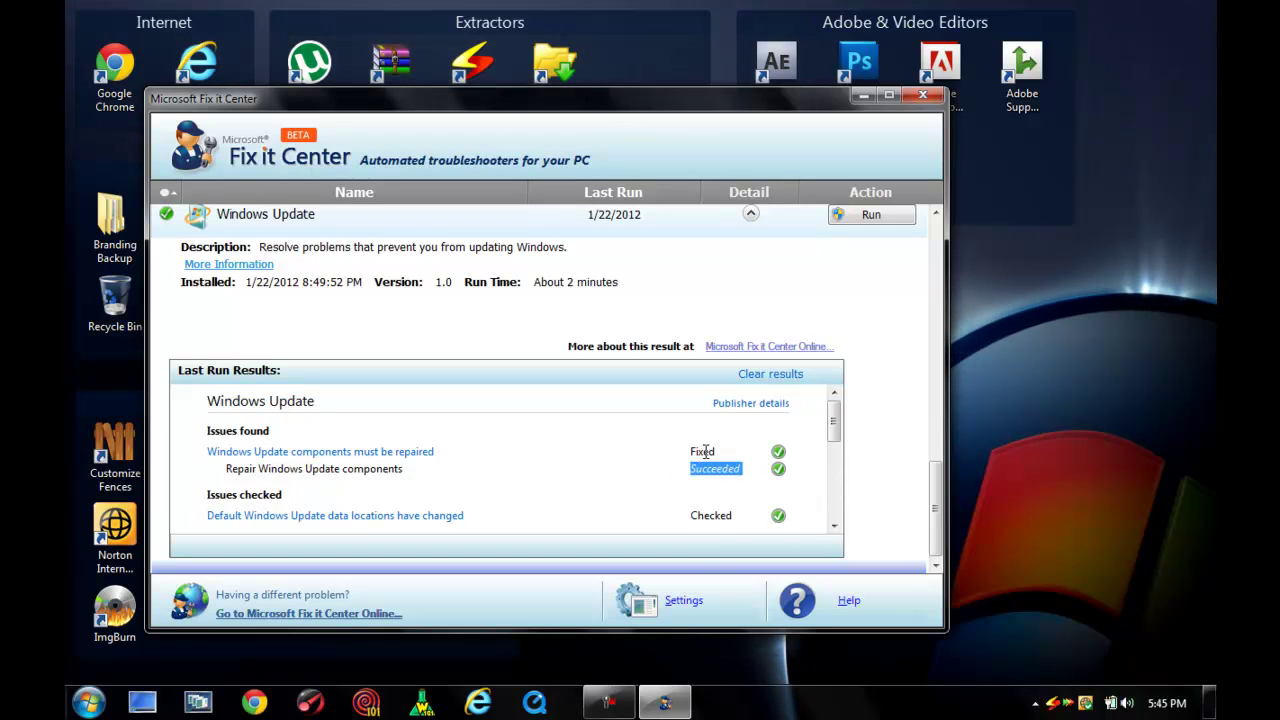
click(705, 451)
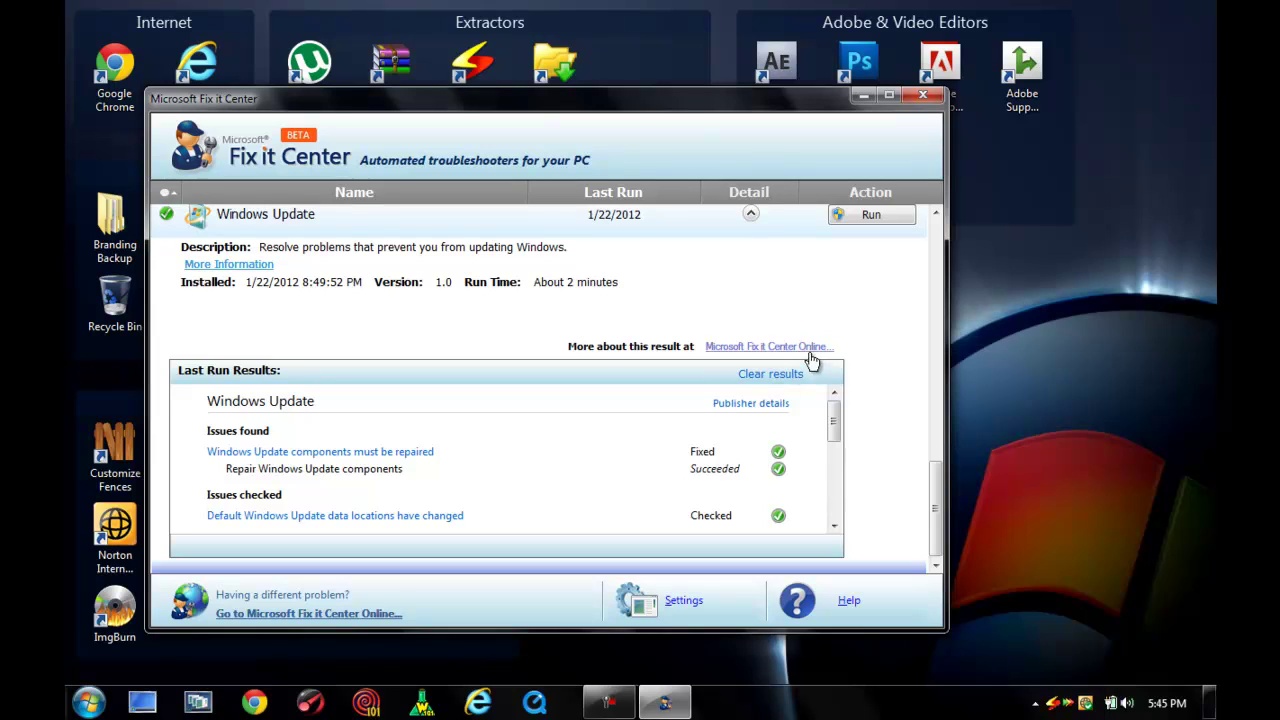
Collapse the Windows Update details, return to the start of the troubleshooter list and close Microsoft Fix it Center.
click(748, 218)
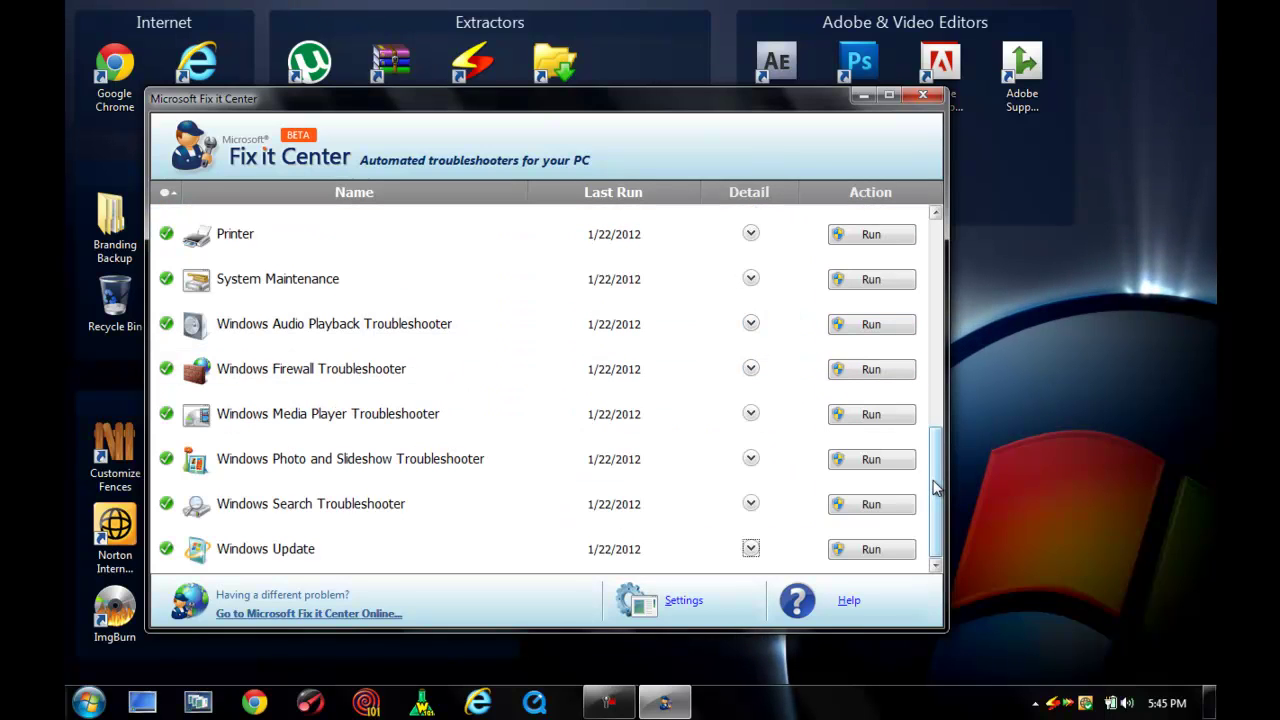
drag(935, 487, 922, 248)
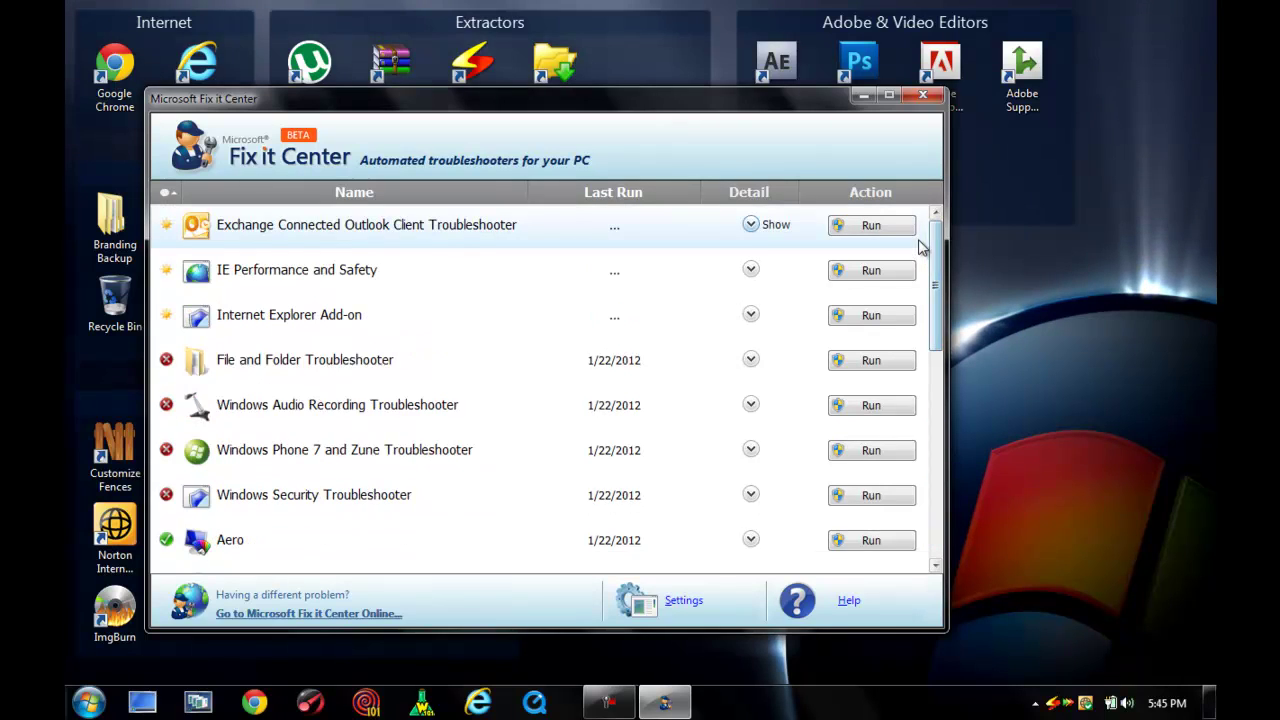
click(920, 97)
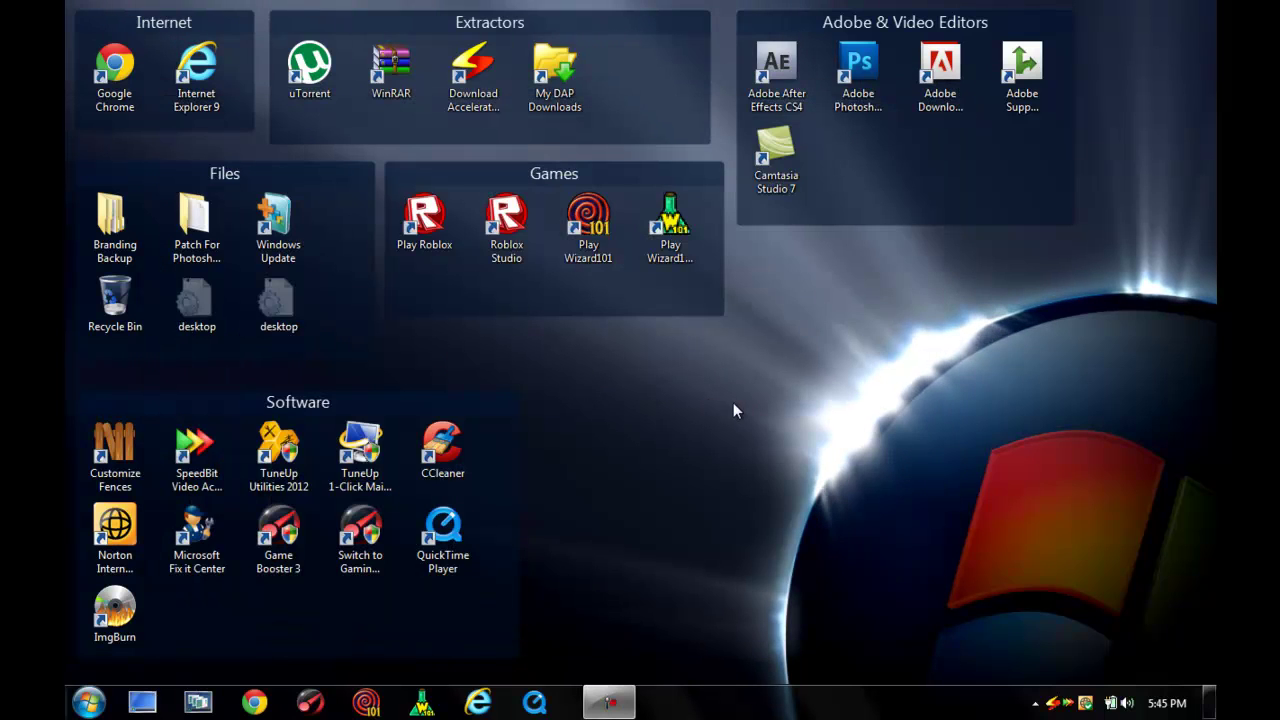